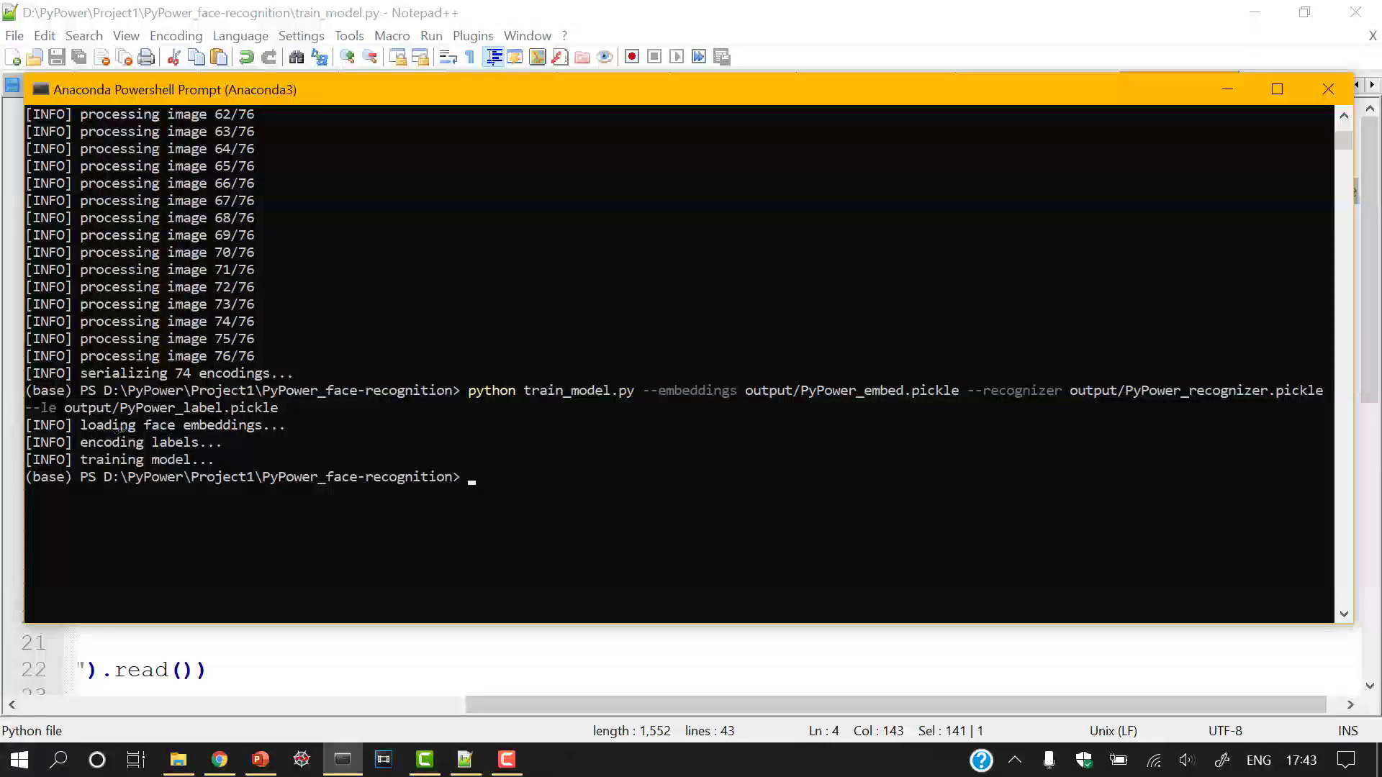
- Highlight the training model message in the PowerShell output, then clear the highlight
drag(148, 425, 278, 424)
mouse_move(103, 442)
mouse_down()
mouse_move(186, 442)
mouse_move(186, 460)
mouse_up()
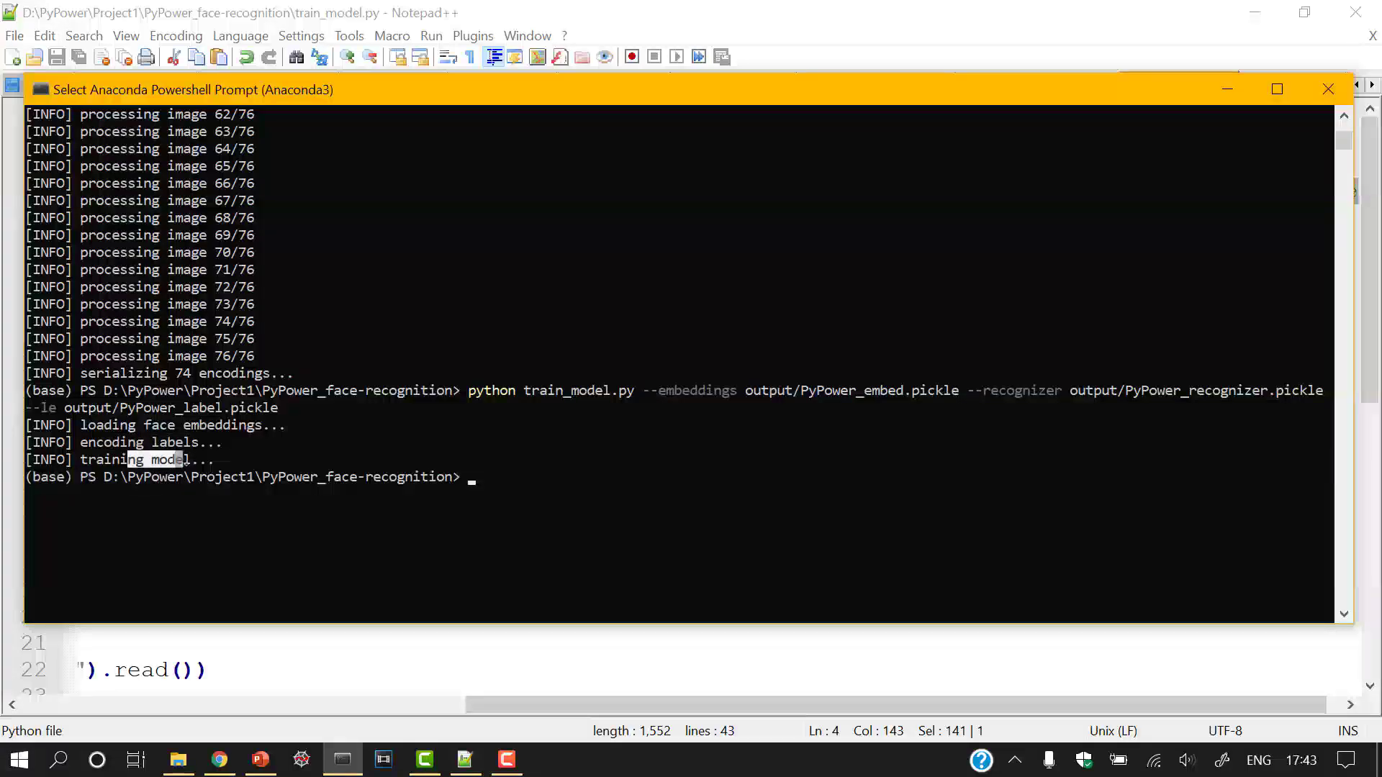
click(201, 459)
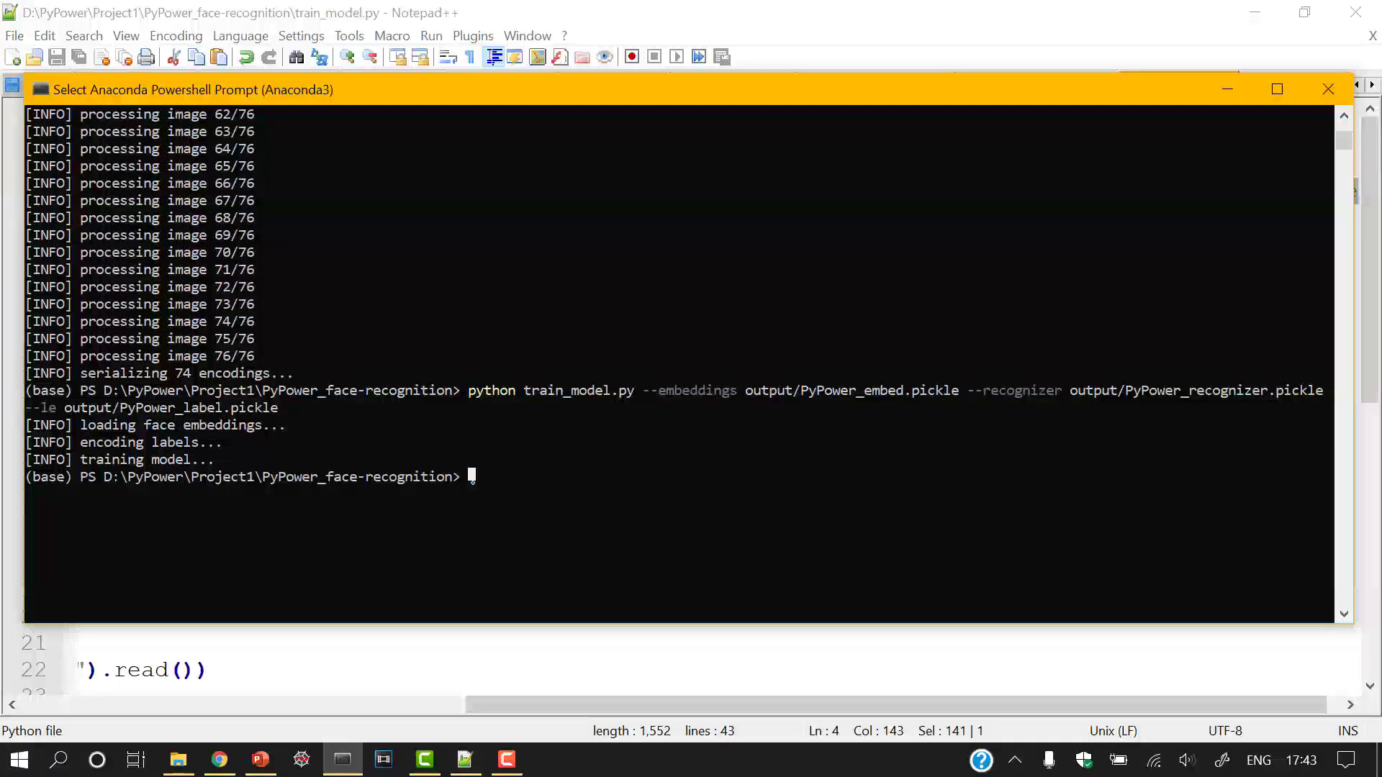
- Open recognize.py from the project folder using 'Edit with Notepad++'
click(179, 759)
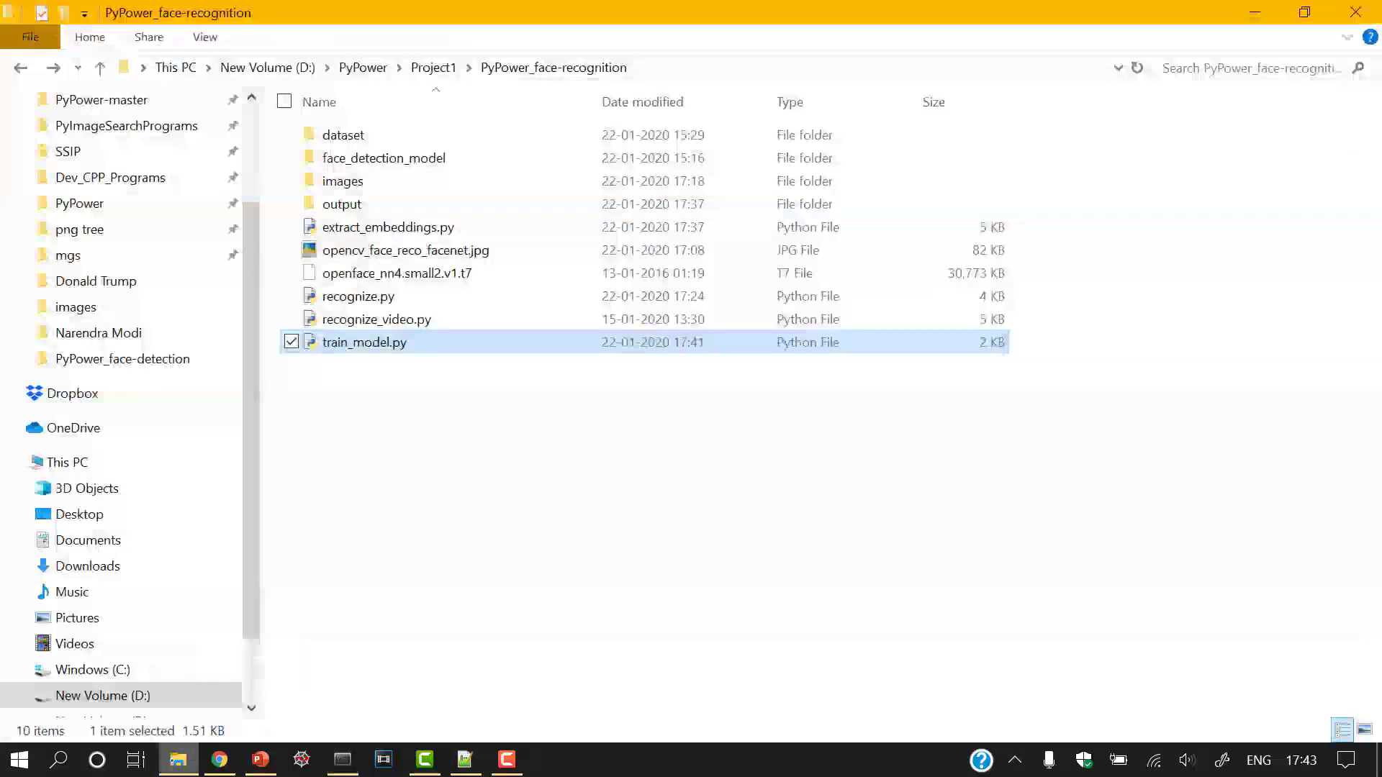
click(421, 297)
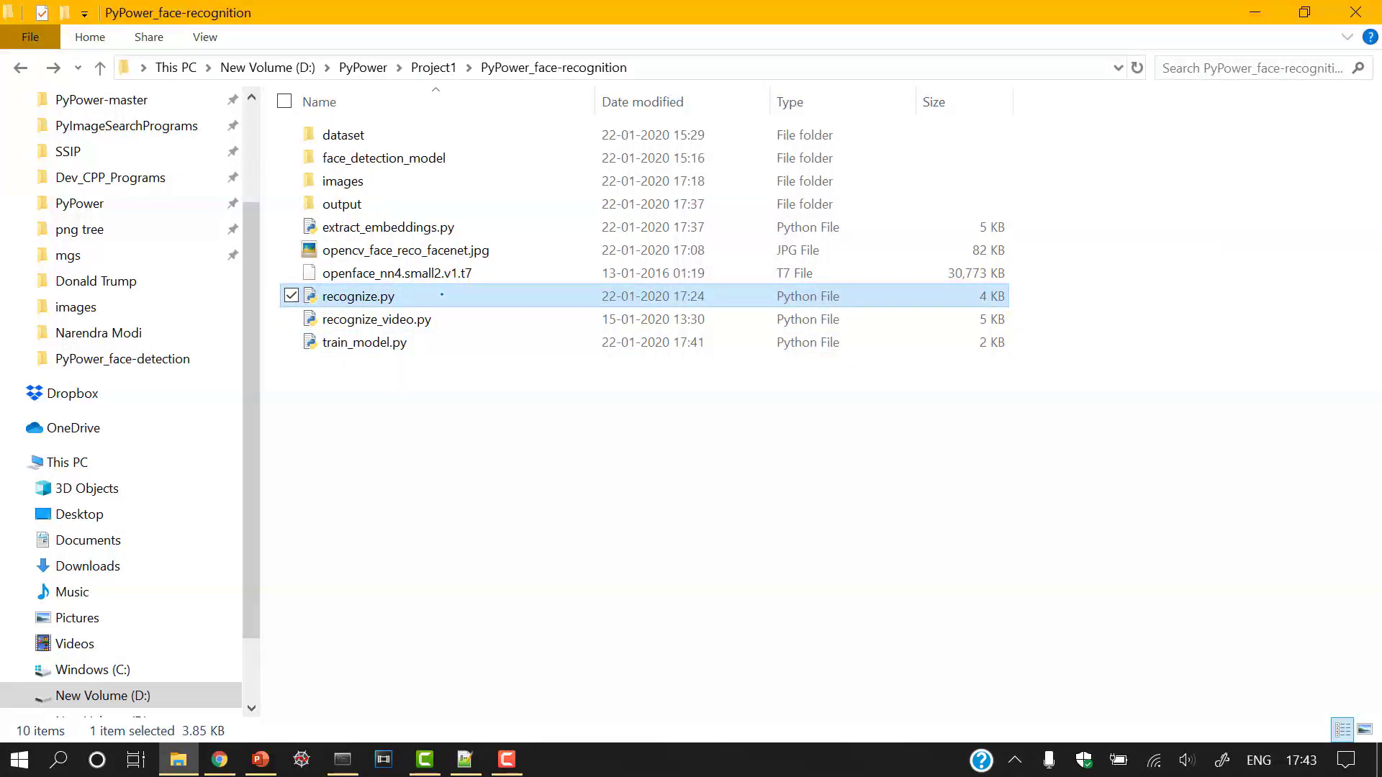
right_click(362, 296)
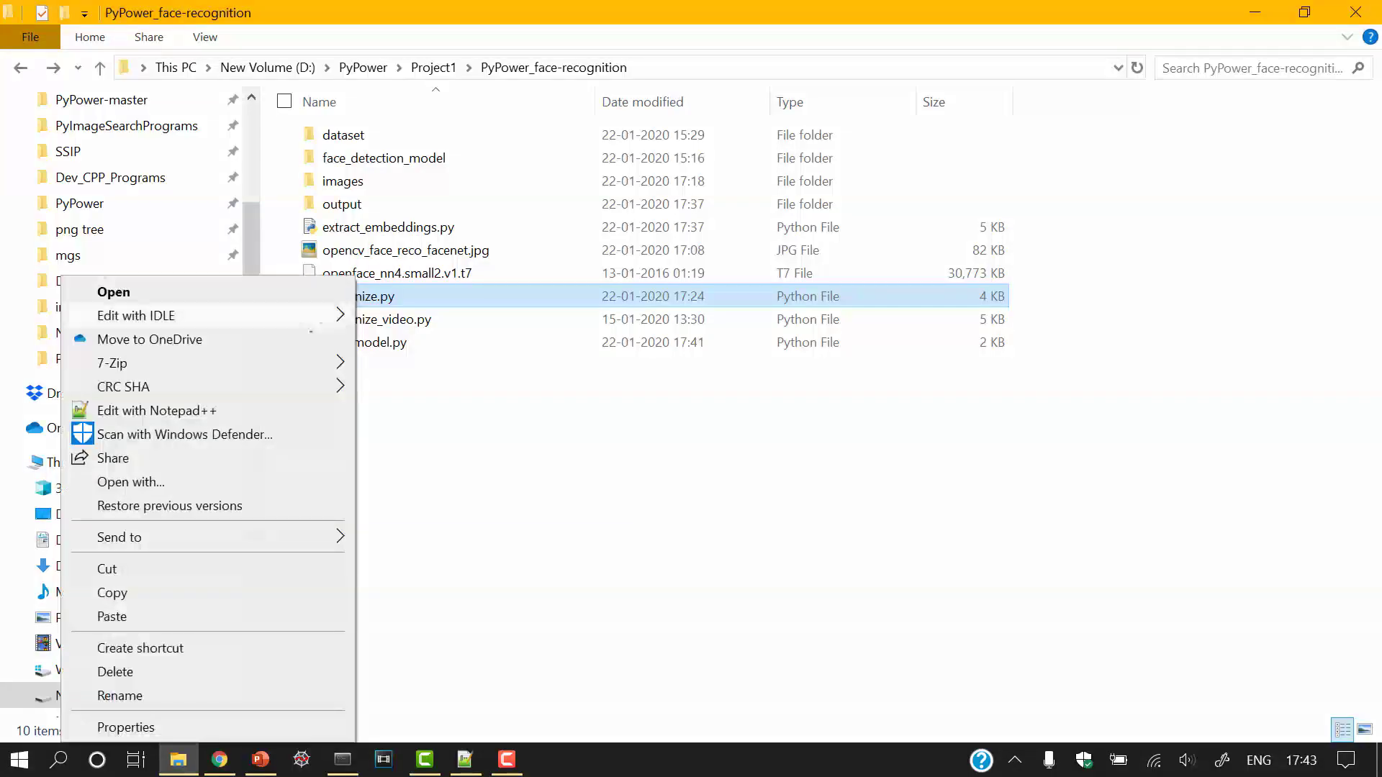
click(274, 409)
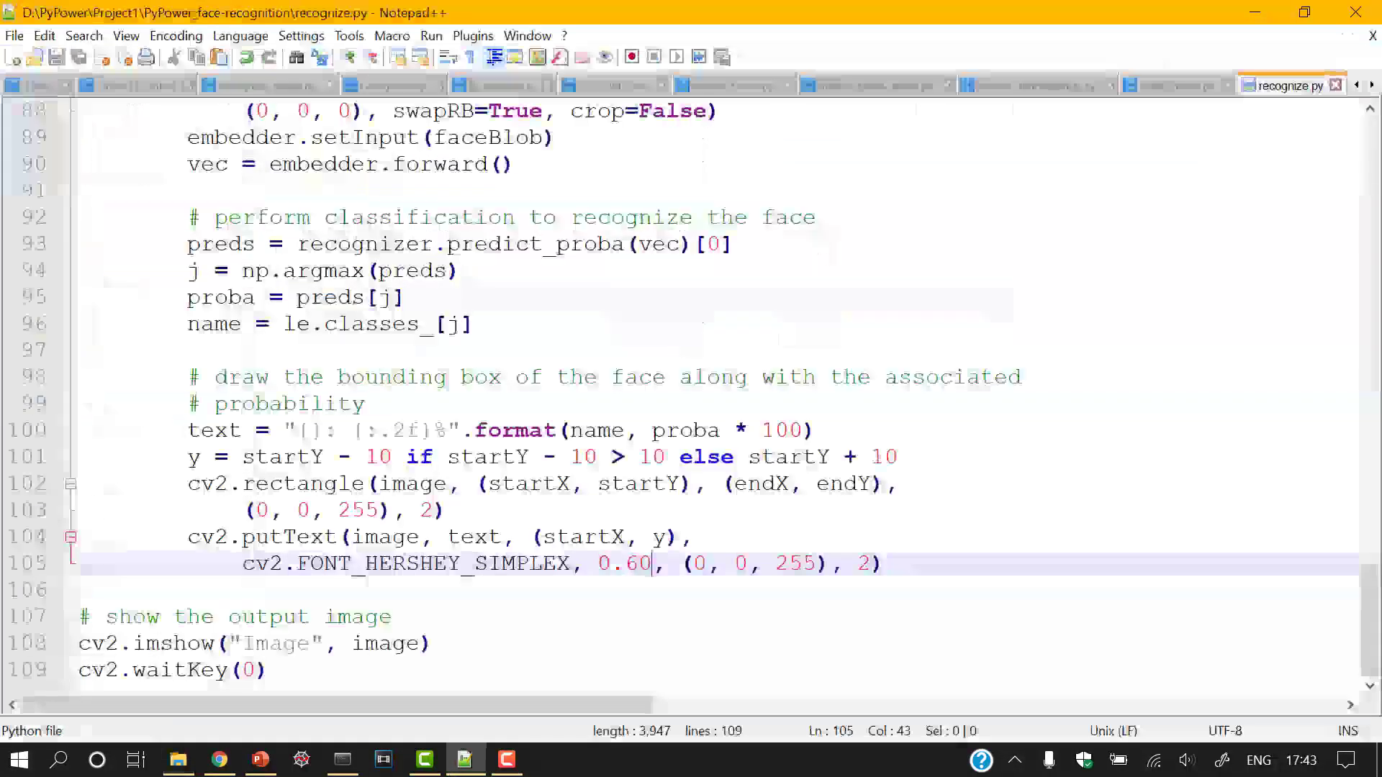